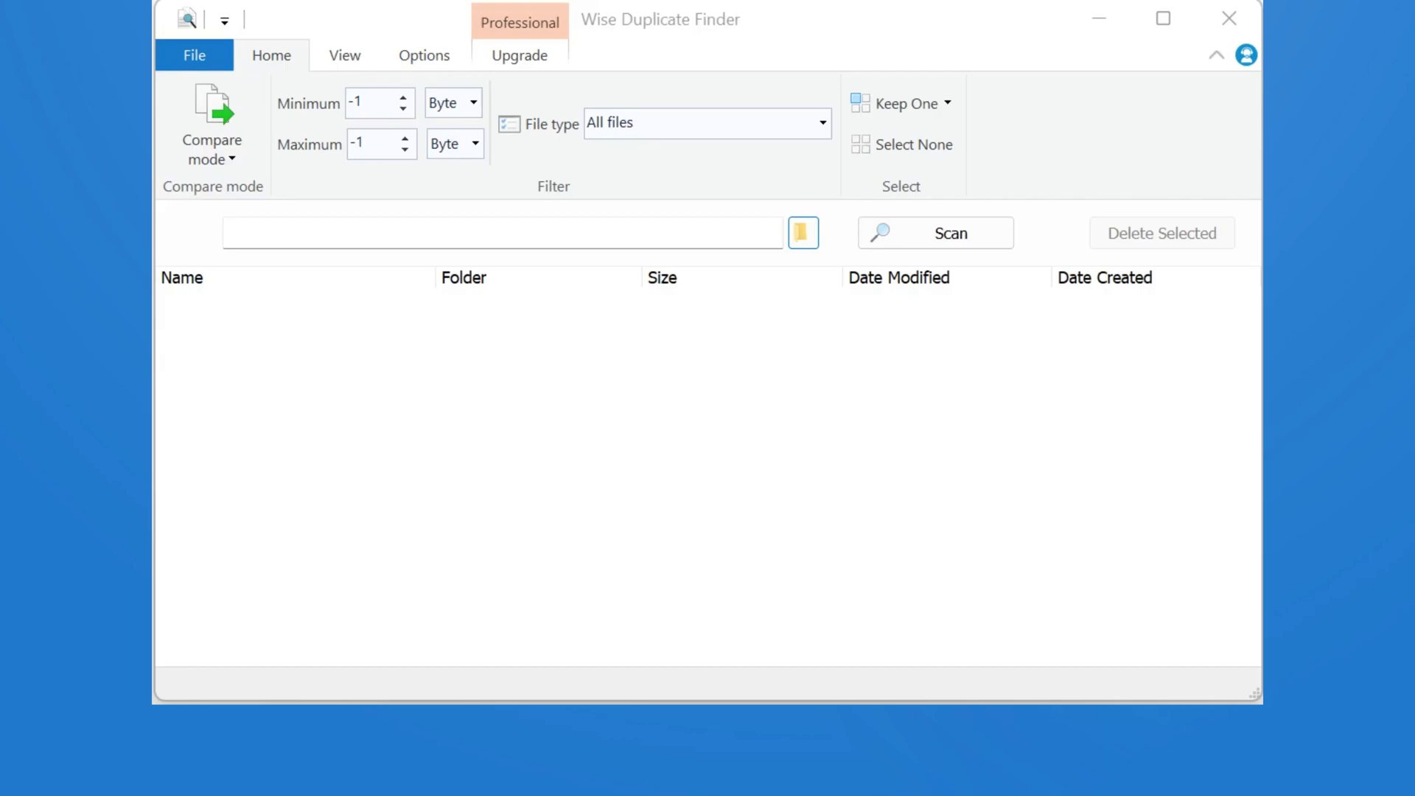
- Tick Local Disk (C:), New Volume (D:) and New Volume (E:) as the scan locations
left_click(804, 233)
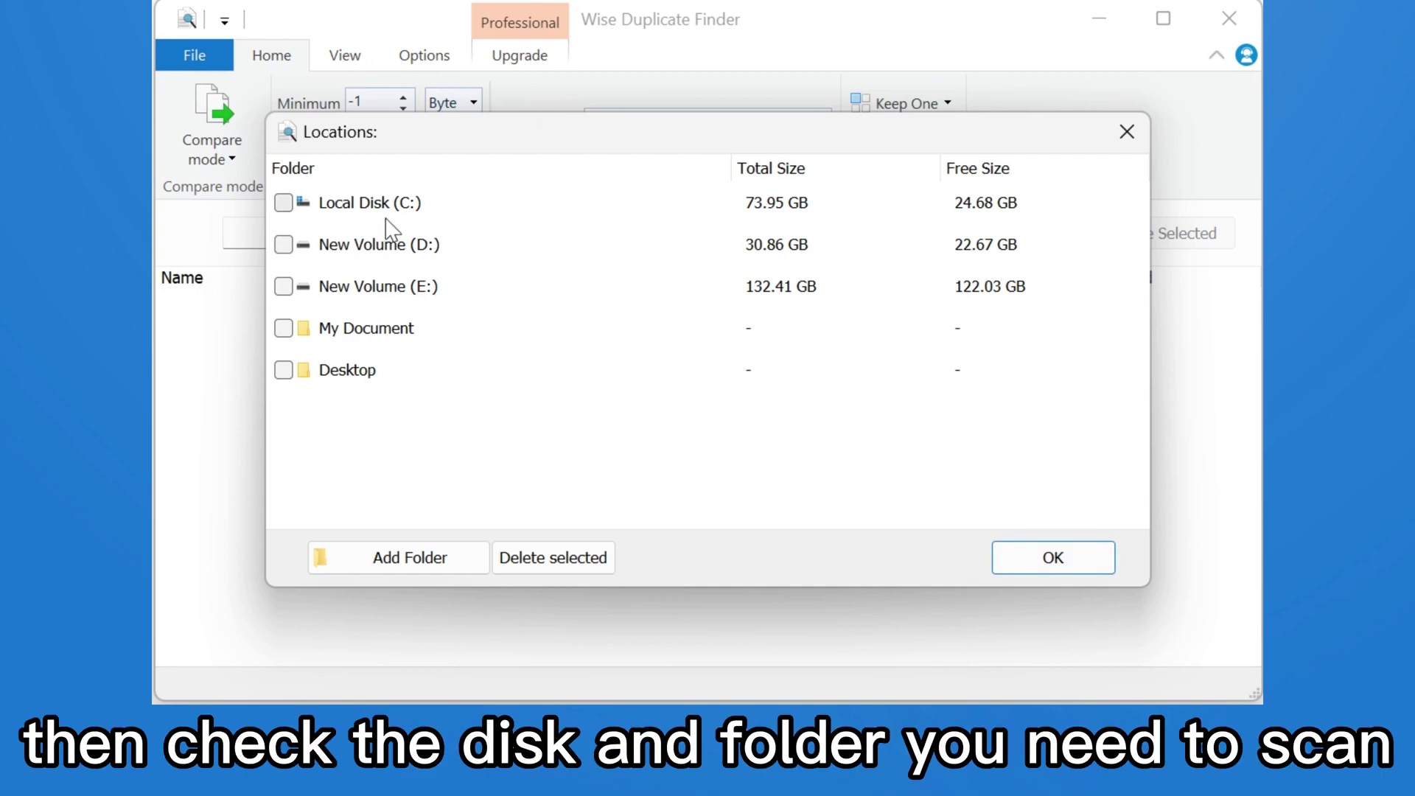
left_click(283, 202)
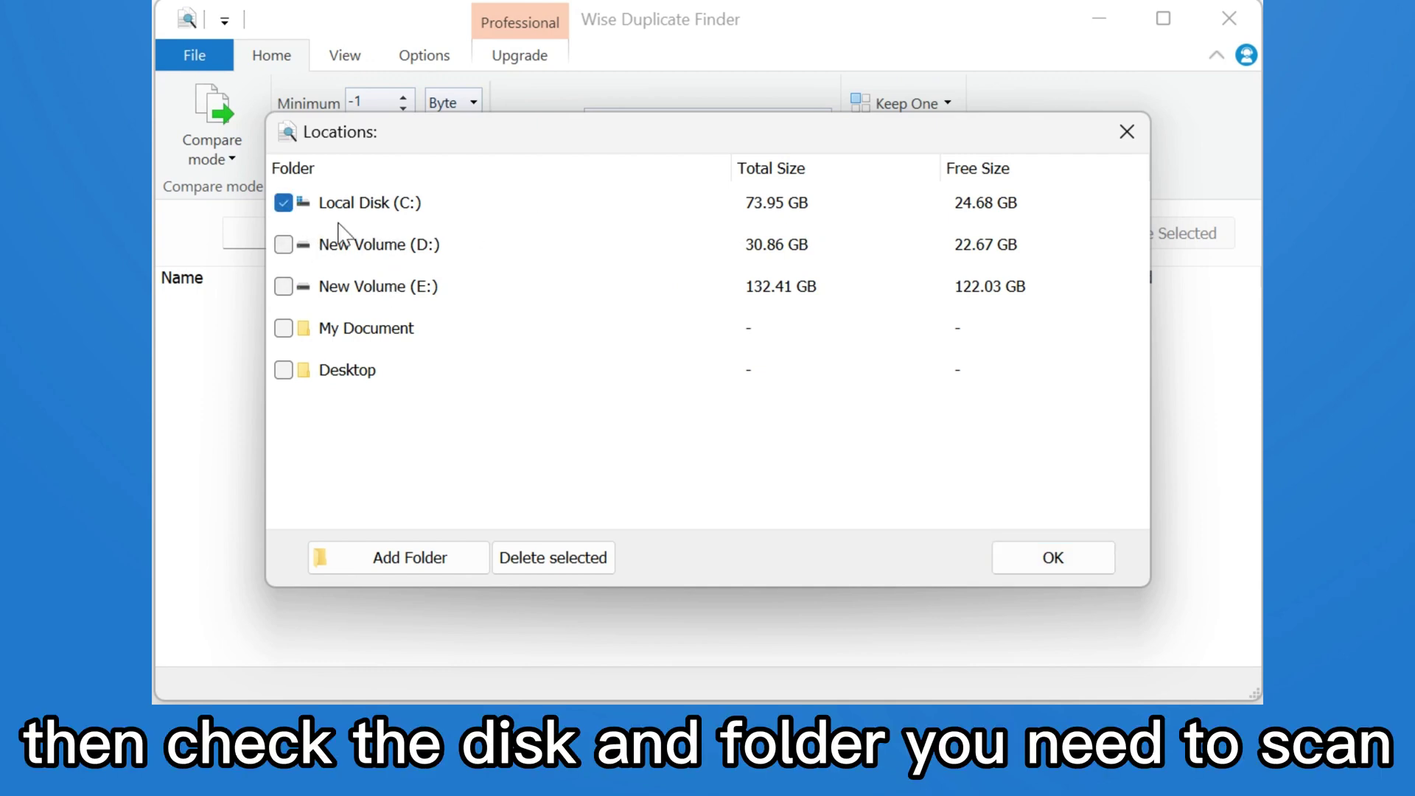
left_click(284, 244)
left_click(284, 286)
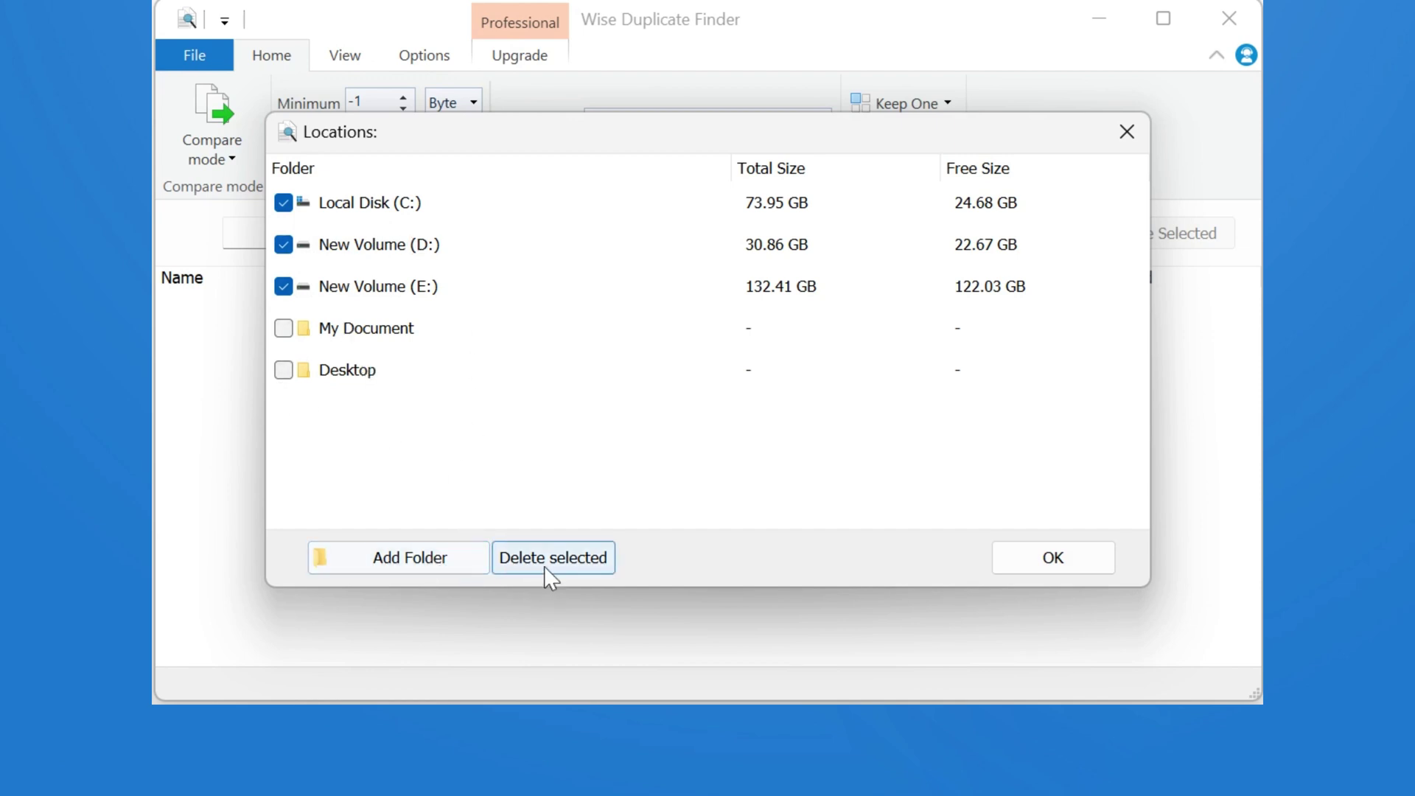
left_click(1047, 560)
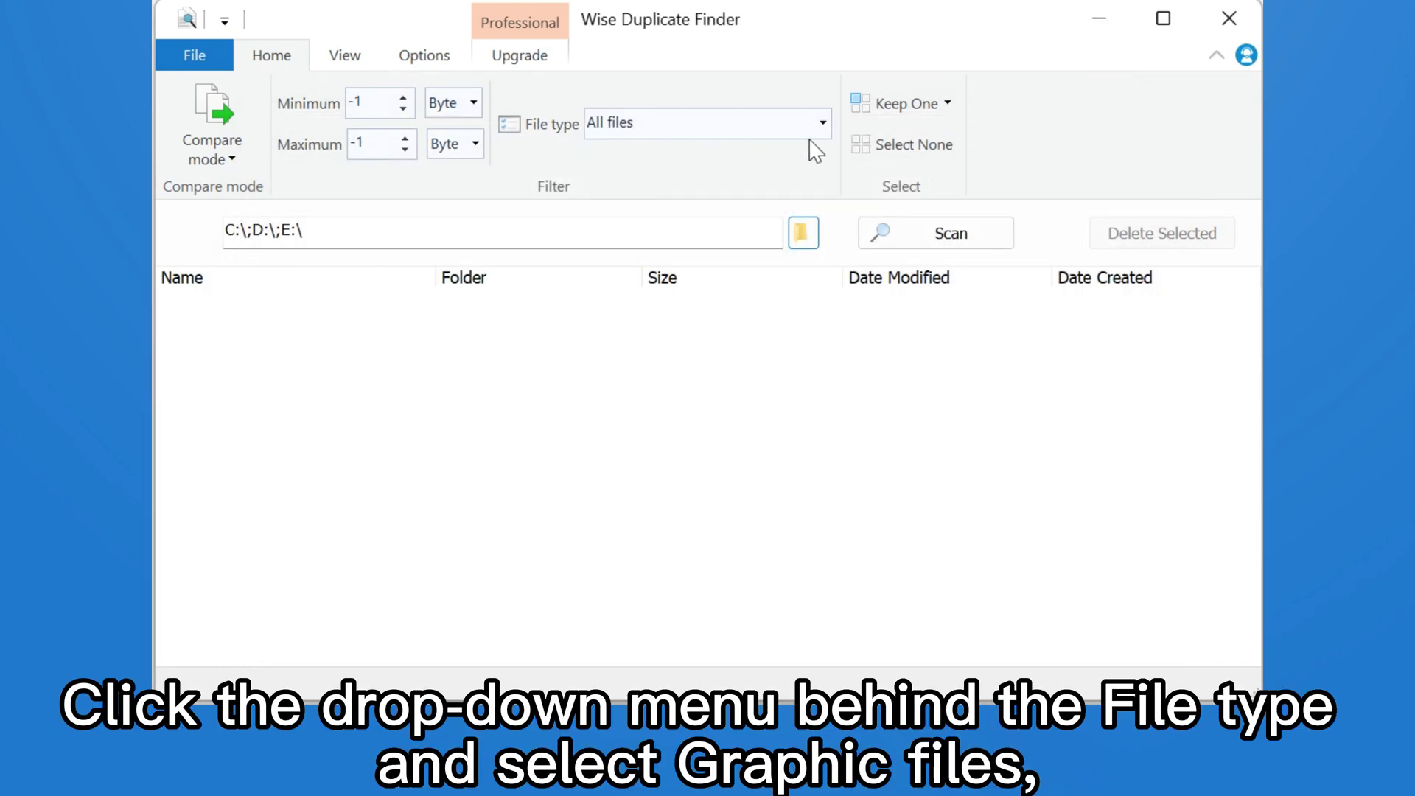
- Limit the file type to Graphic files and run the duplicate scan across the three drives
left_click(823, 124)
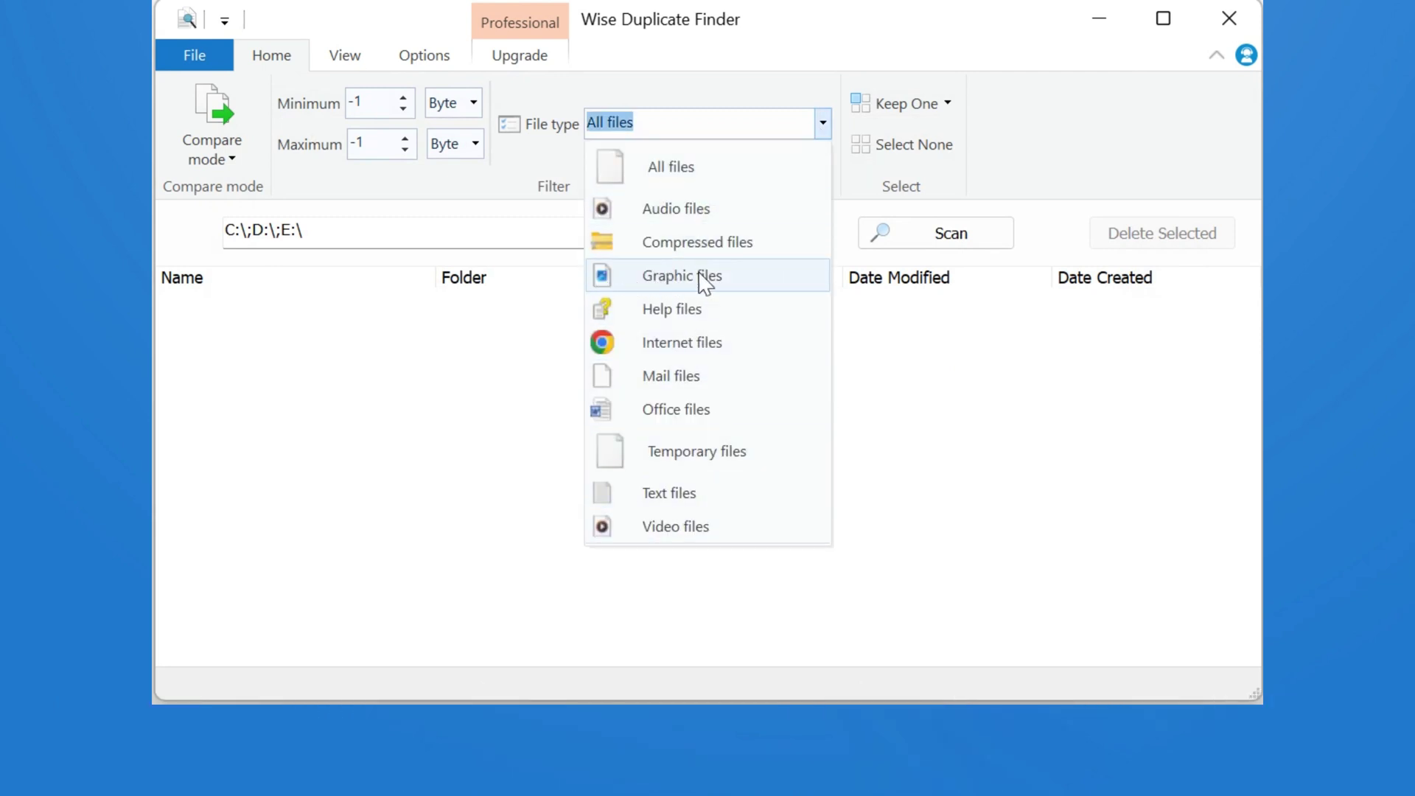
left_click(761, 289)
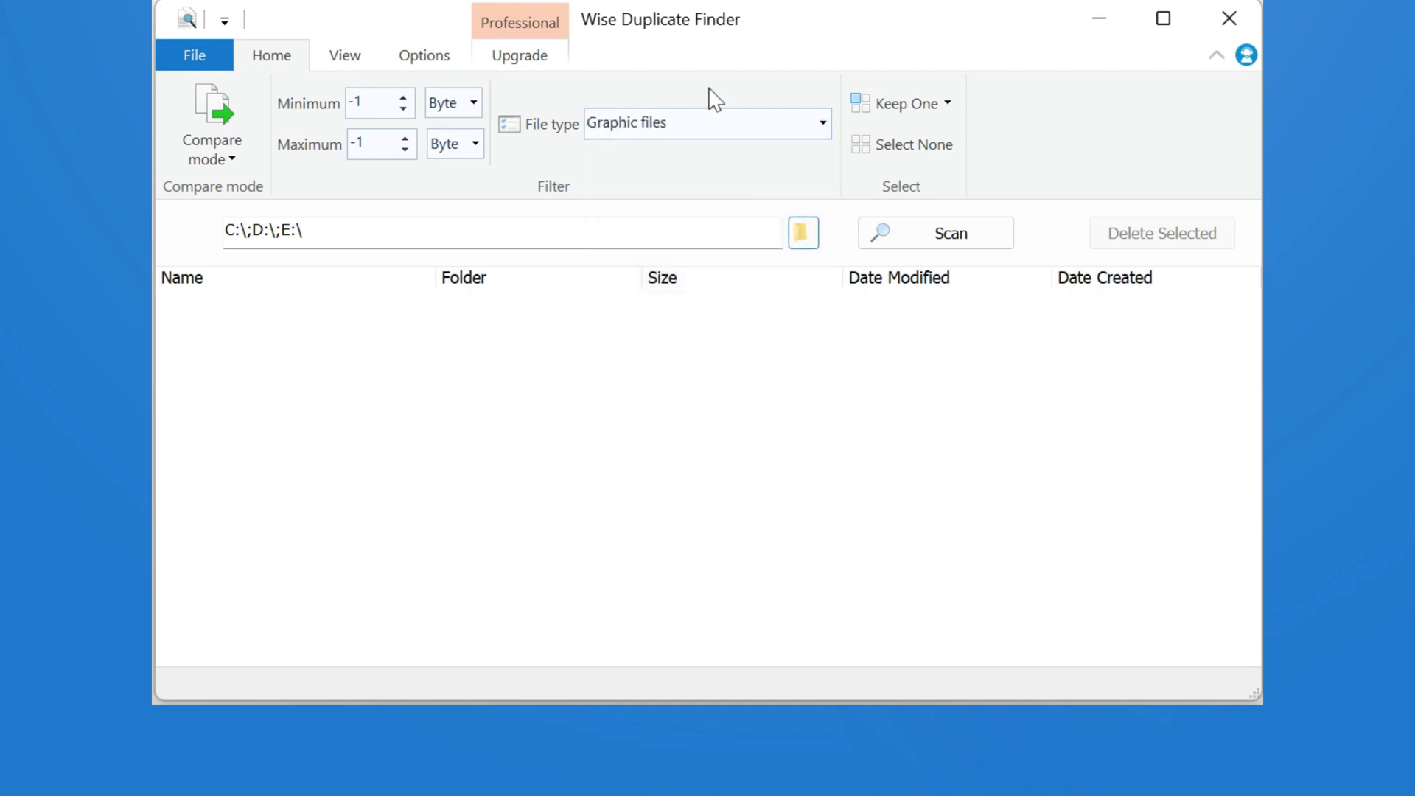
left_click(968, 242)
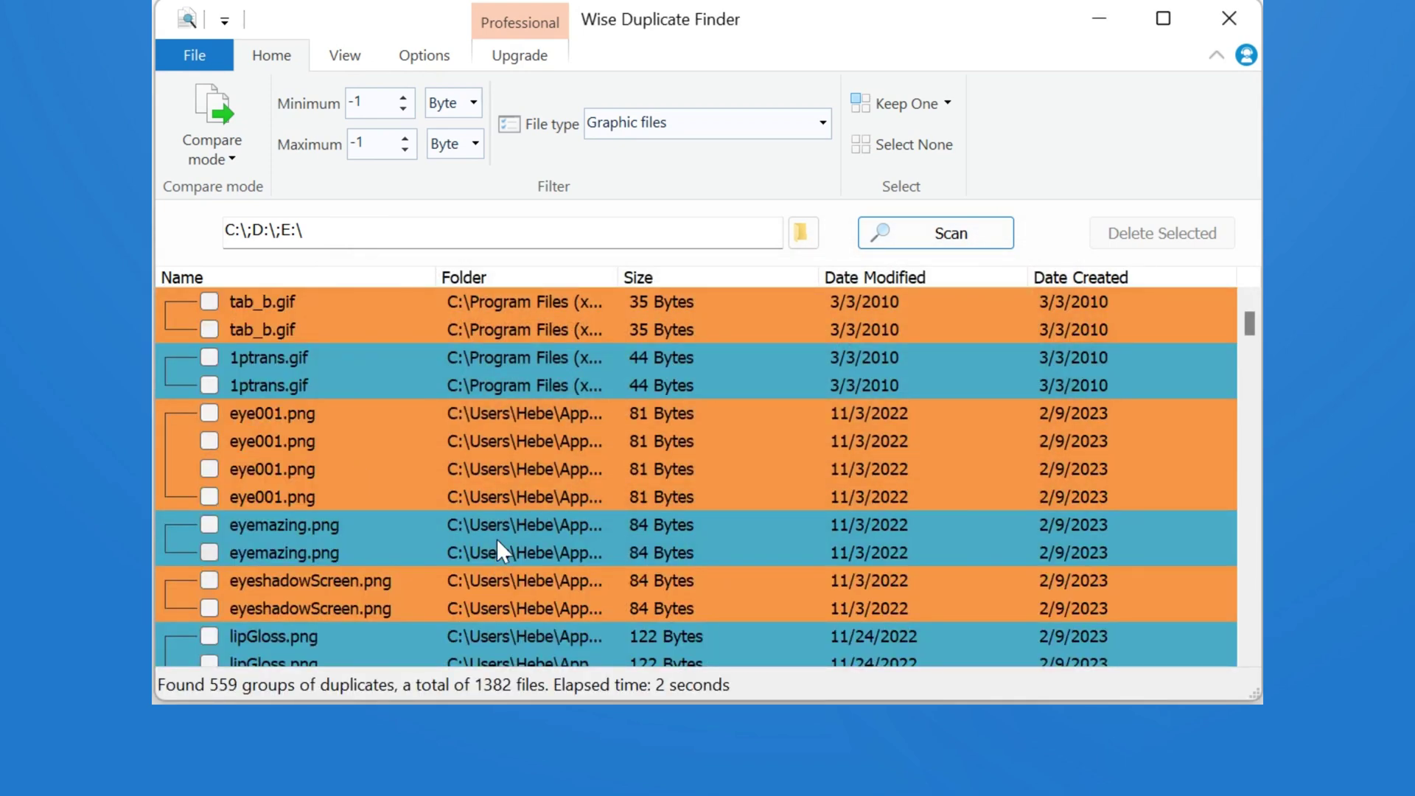
scroll(496, 538, "down", 2)
scroll(491, 513, "down", 2)
scroll(491, 513, "down", 3)
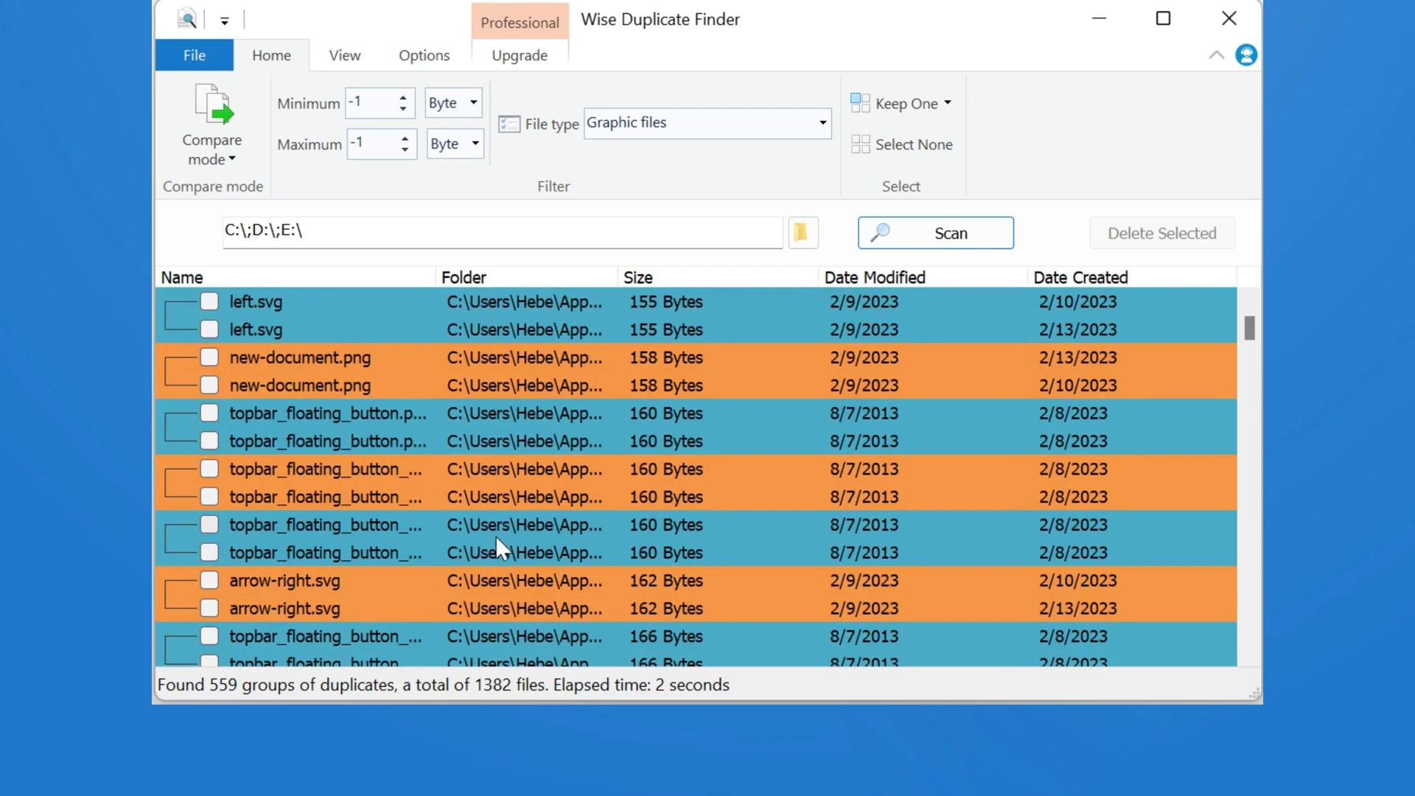
scroll(495, 537, "up", 4)
scroll(496, 537, "up", 2)
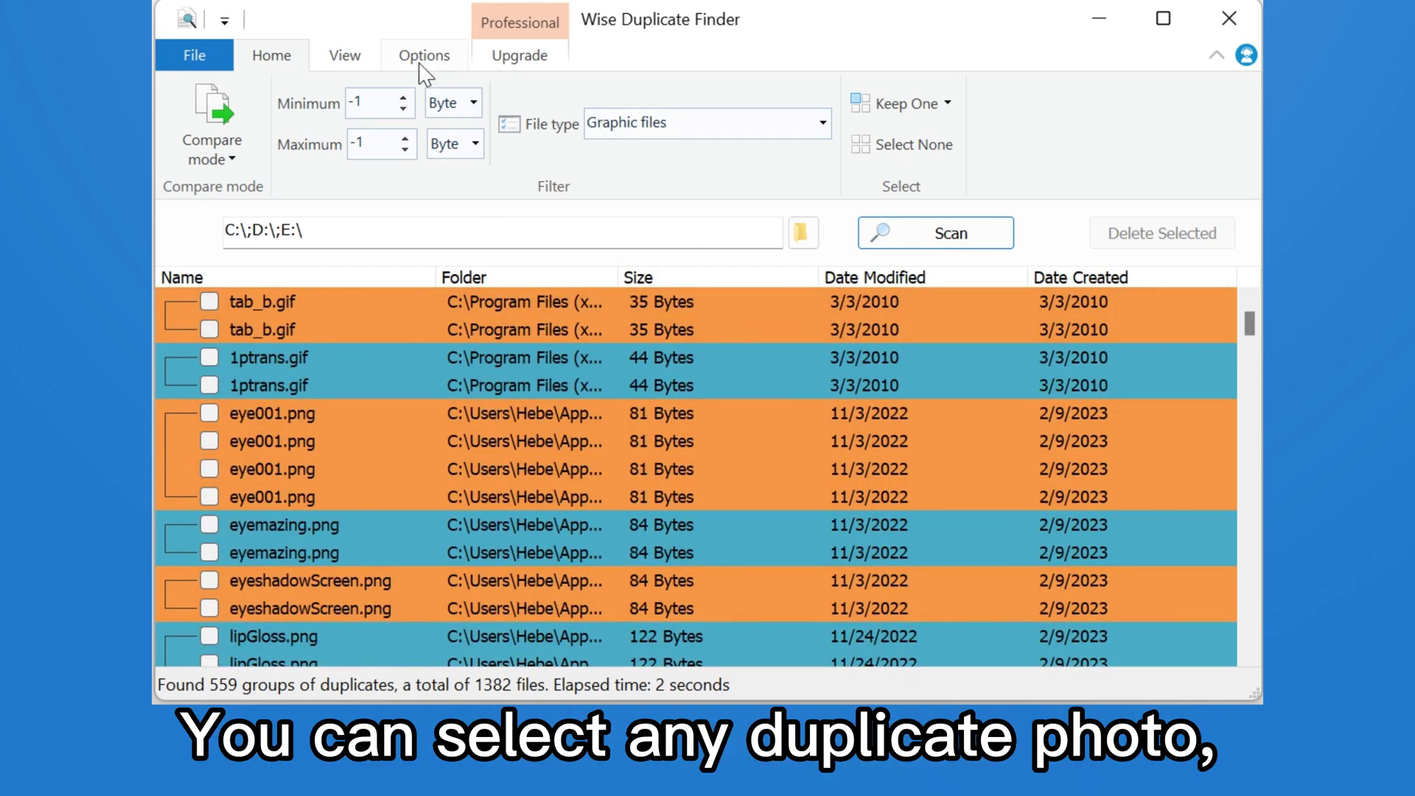
- Enable the Preview pane, mark the tab_b.gif and 1ptrans.gif copies, and delete the selected duplicates
left_click(365, 67)
left_click(399, 106)
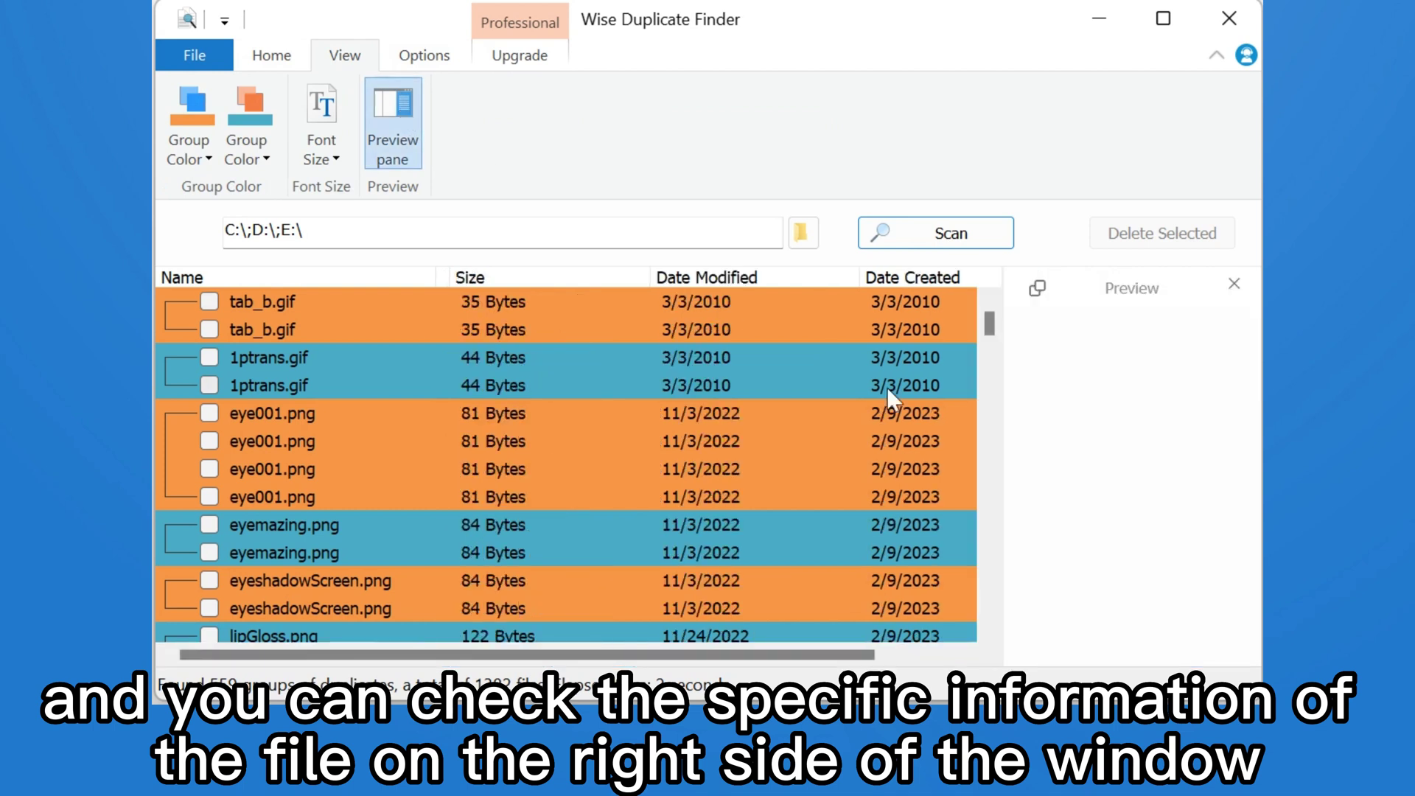
left_click(209, 301)
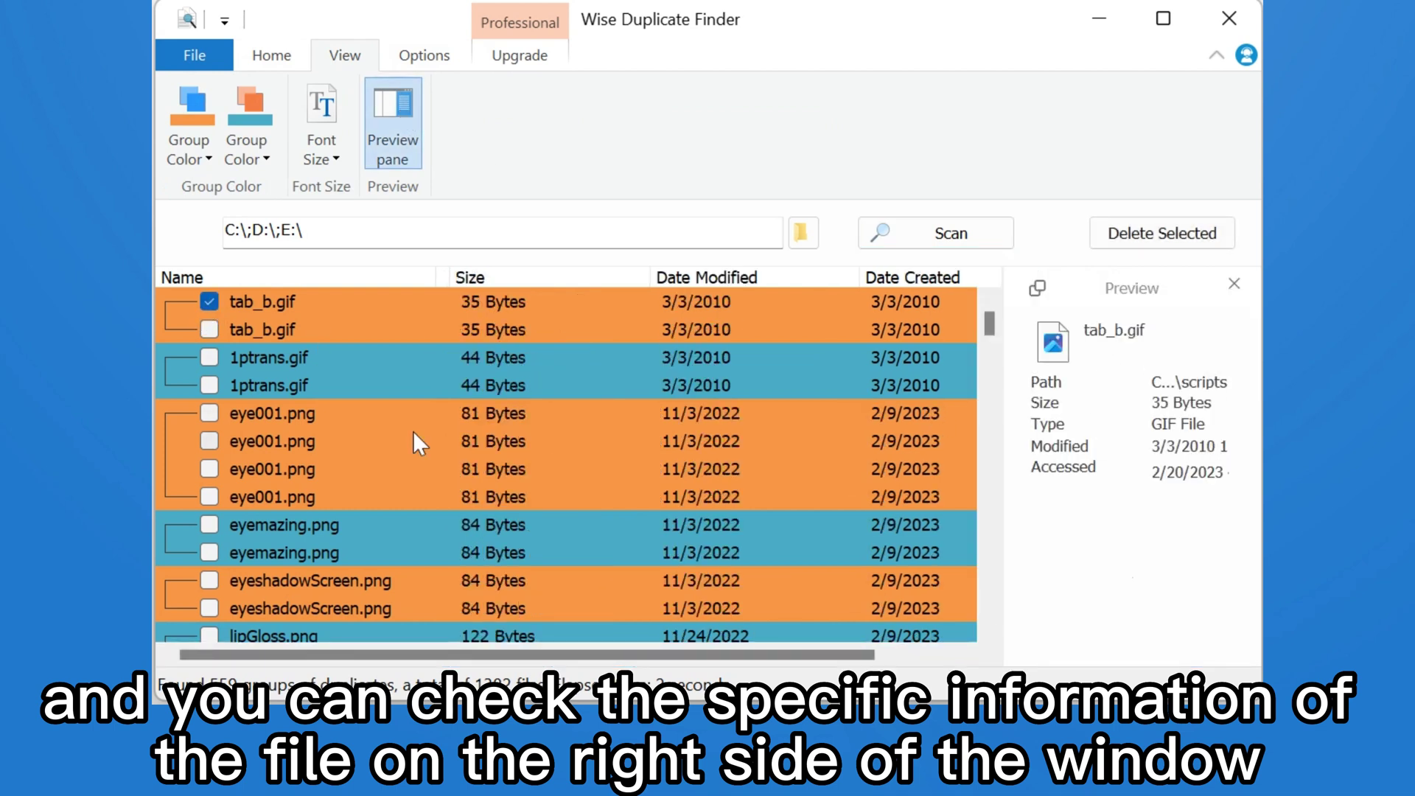
left_click(209, 358)
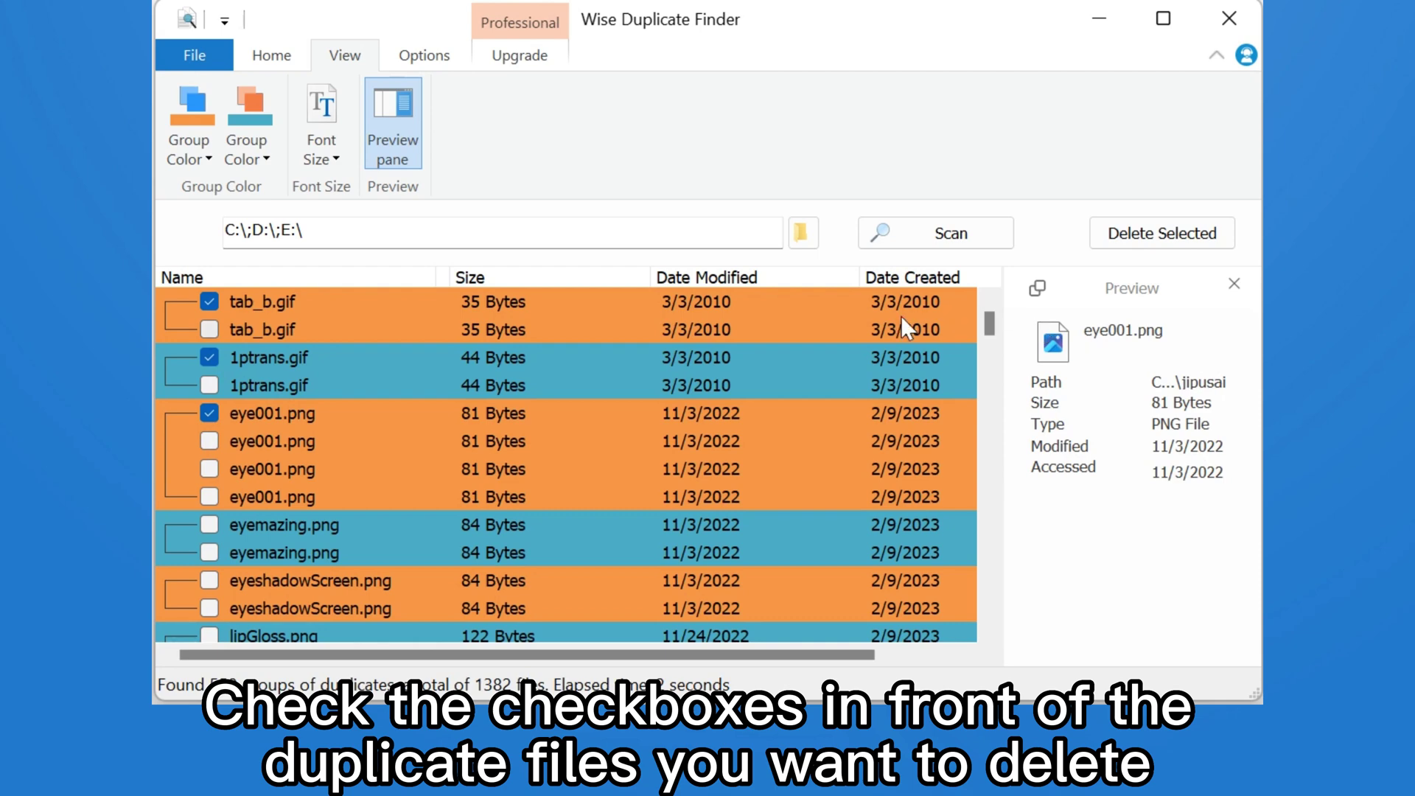
left_click(1153, 246)
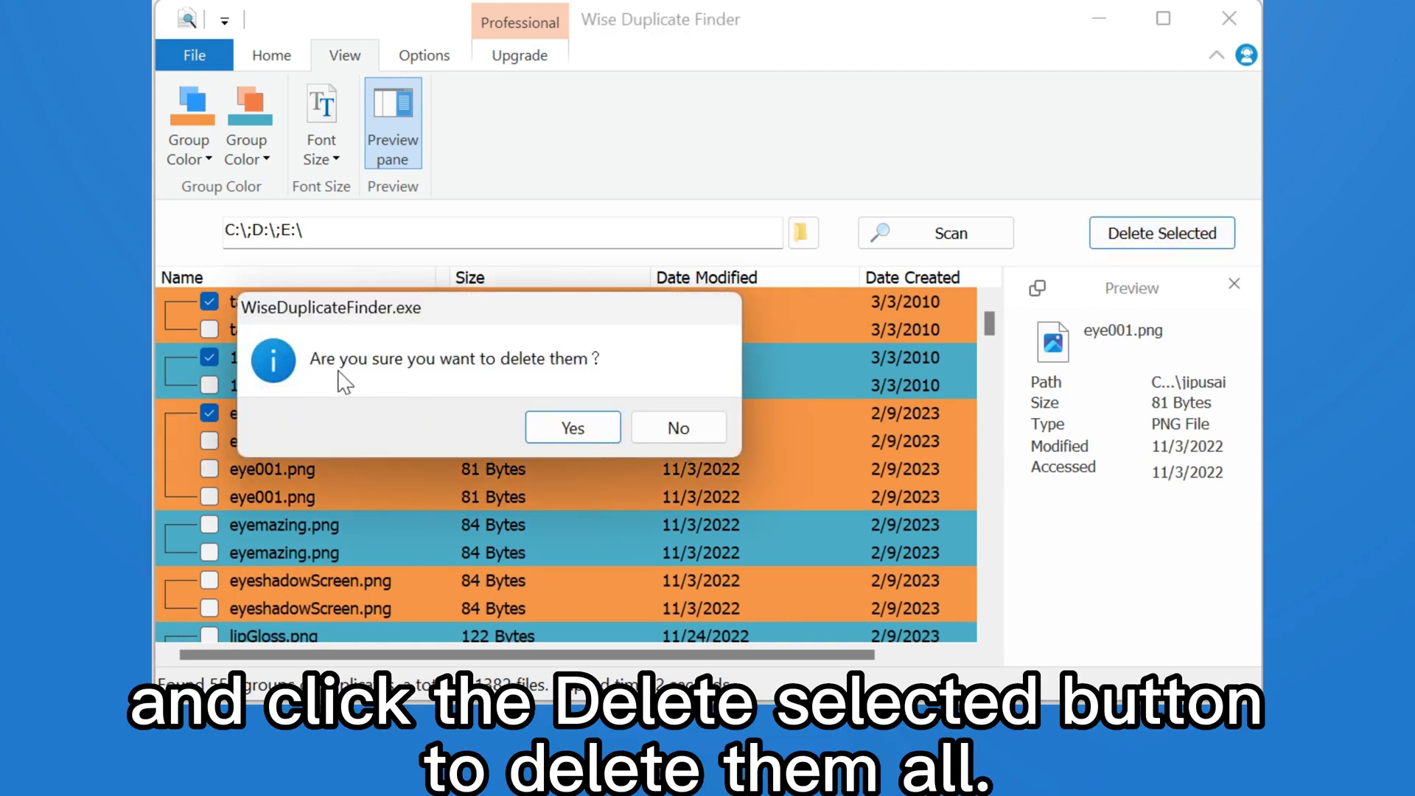
left_click(582, 438)
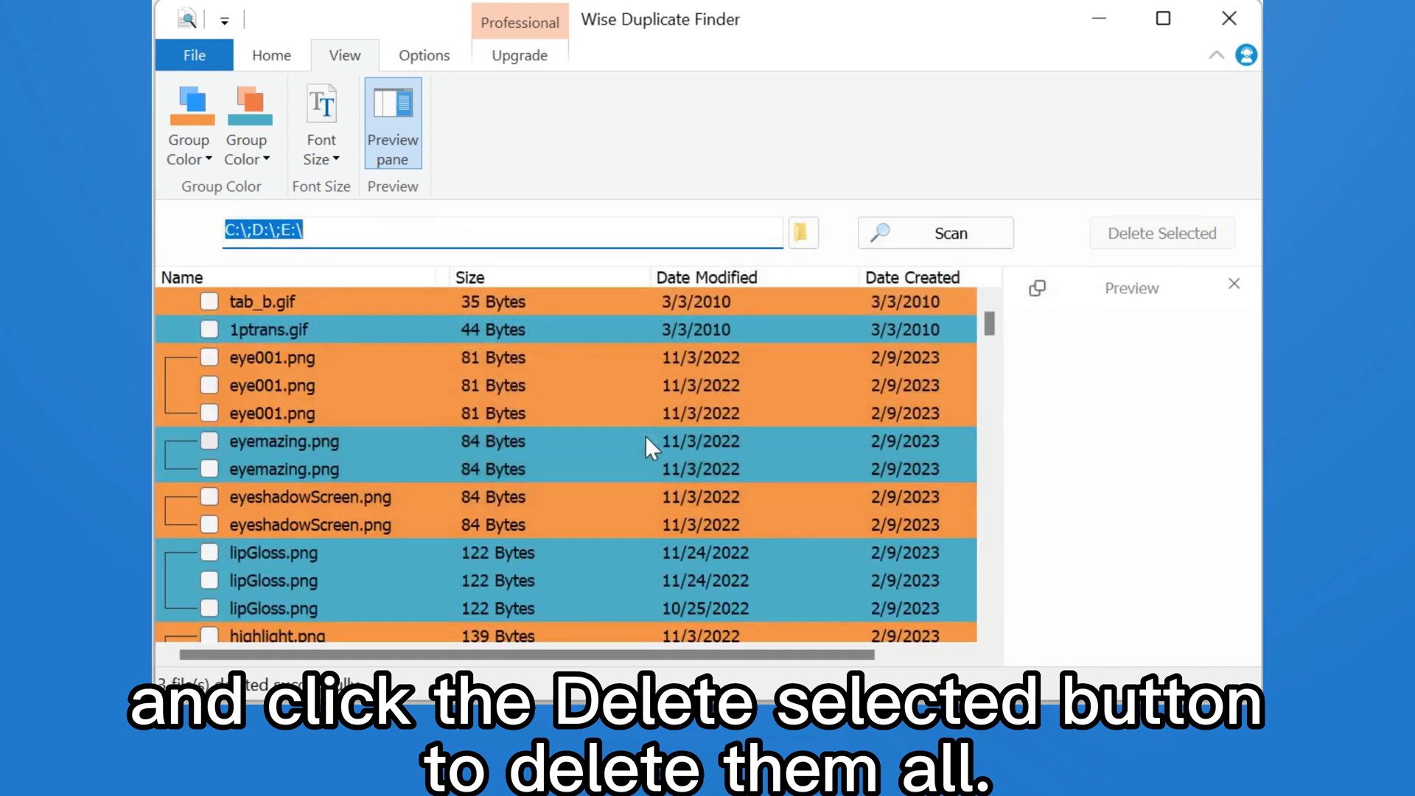